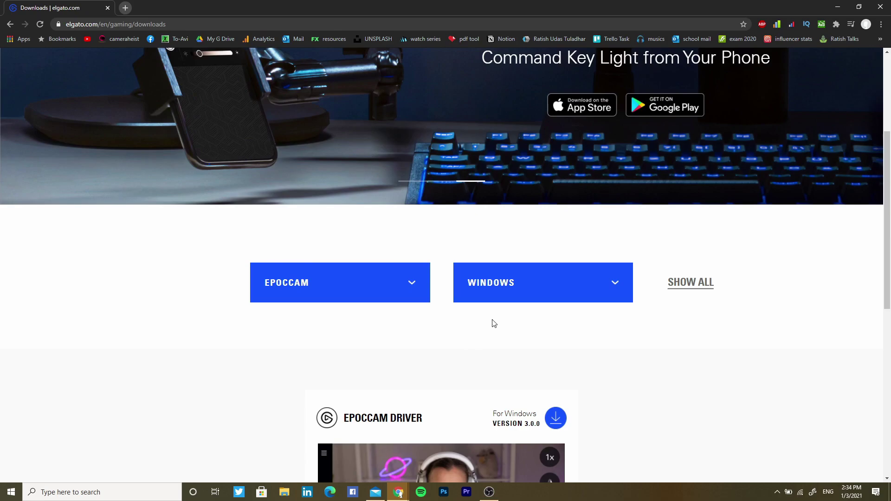
Download the EpocCam Driver installer for Windows from Elgato and dismiss the thank-you popup.
{"action": "scroll", "coordinate": [407, 383], "scroll_direction": "down", "scroll_amount": 4}
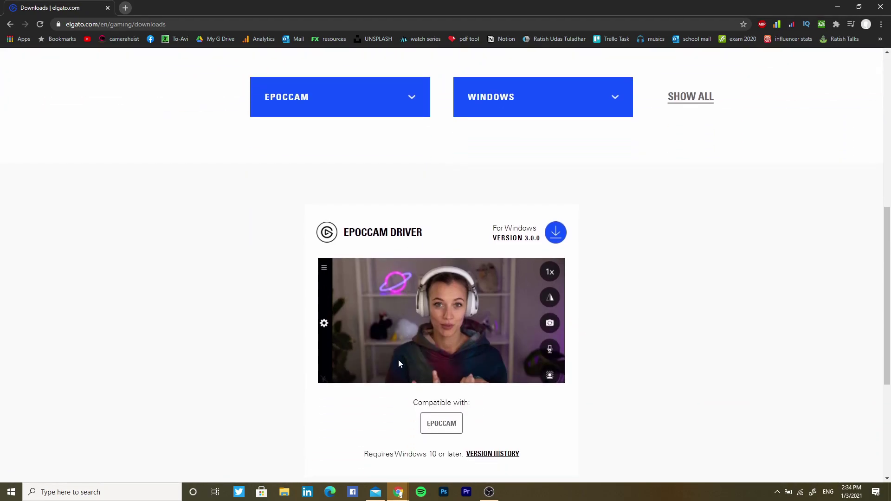
{"action": "left_click_drag", "start_coordinate": [466, 236], "coordinate": [349, 231]}
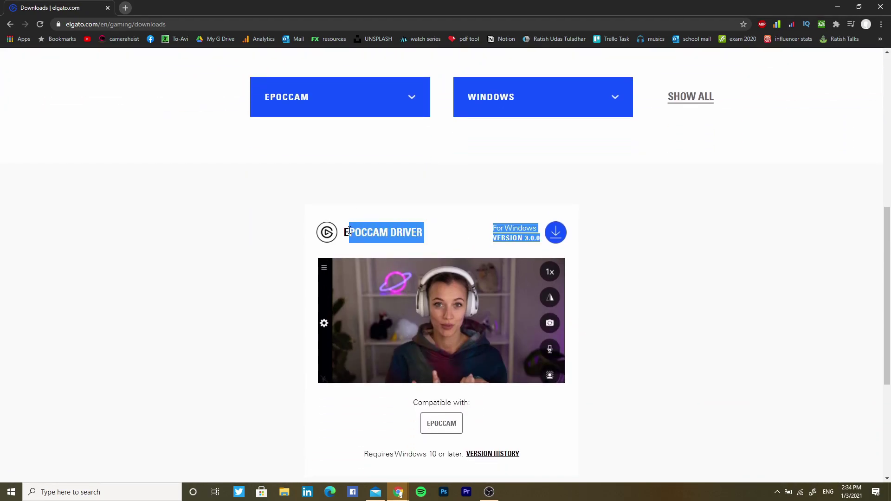
{"action": "left_click", "coordinate": [682, 344]}
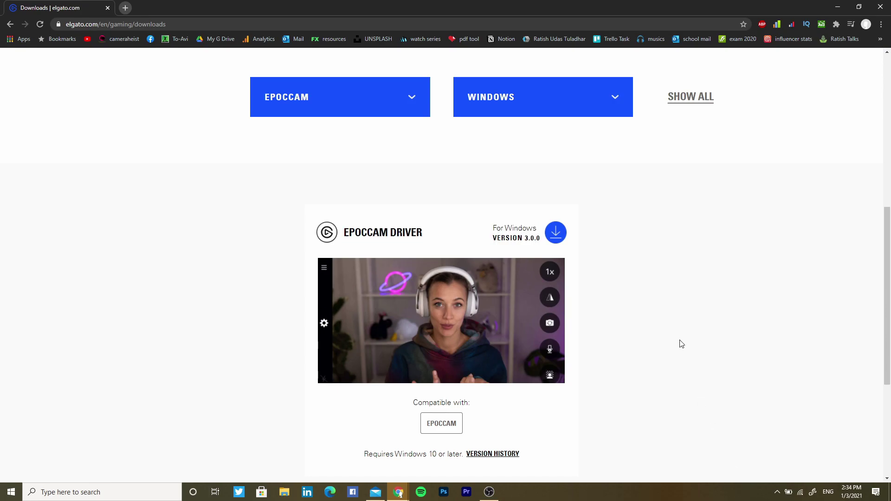
{"action": "left_click", "coordinate": [556, 232]}
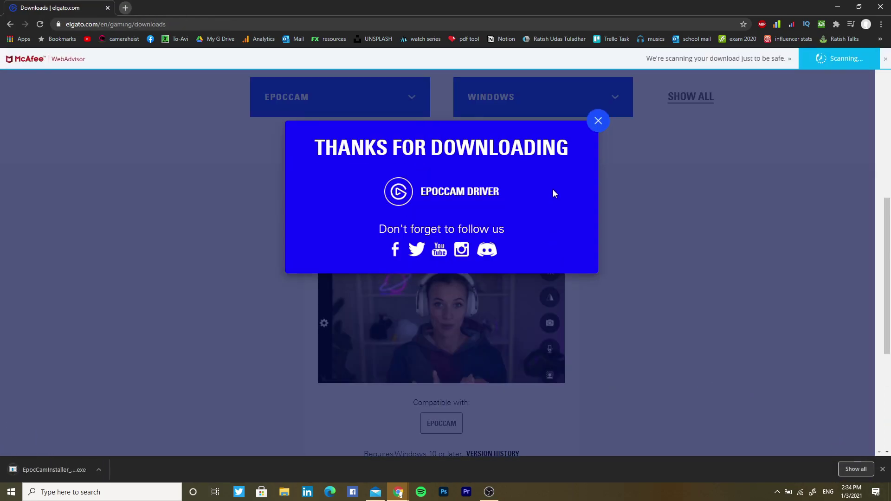
{"action": "left_click", "coordinate": [598, 122]}
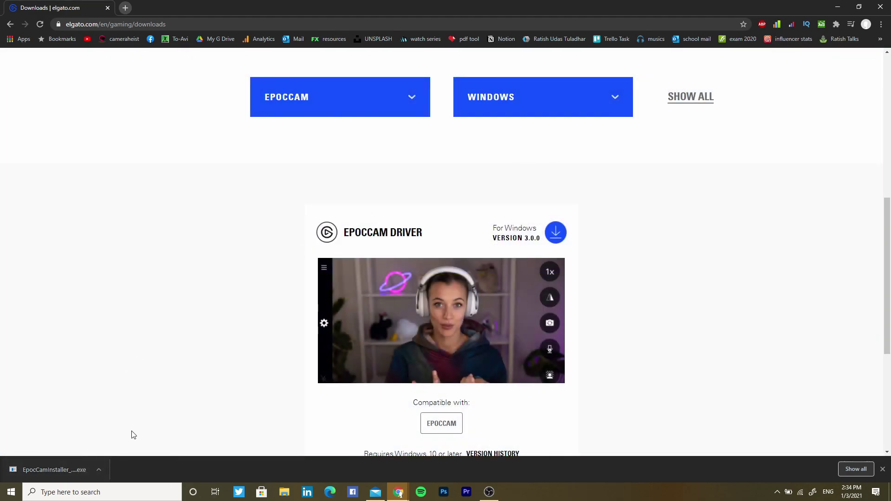
{"action": "left_click_drag", "start_coordinate": [152, 420], "coordinate": [73, 466]}
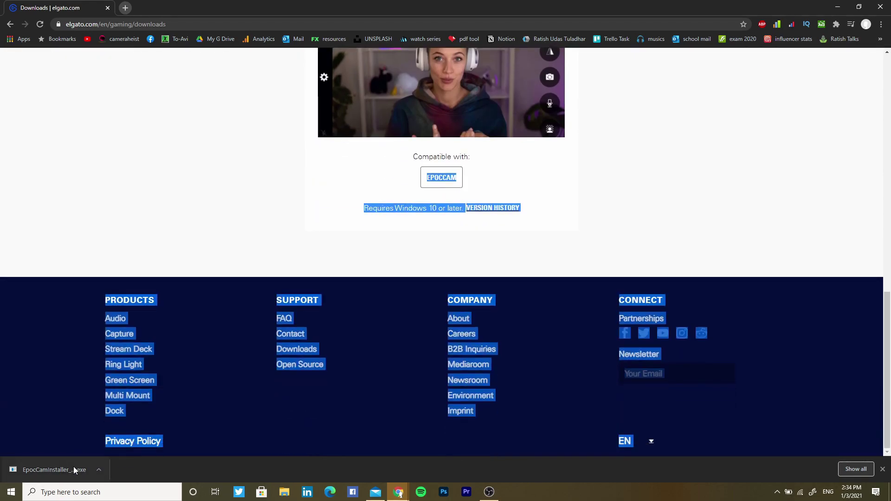
Run EpocCamInstaller and install EpocCam drivers 3.0.0 to the default location.
{"action": "left_click", "coordinate": [73, 467]}
{"action": "left_click", "coordinate": [500, 320]}
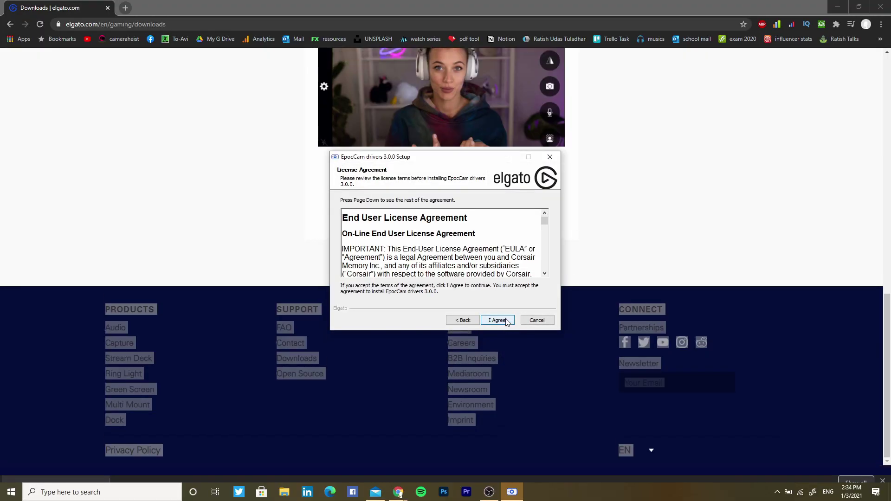
{"action": "left_click", "coordinate": [497, 320]}
{"action": "left_click", "coordinate": [498, 320]}
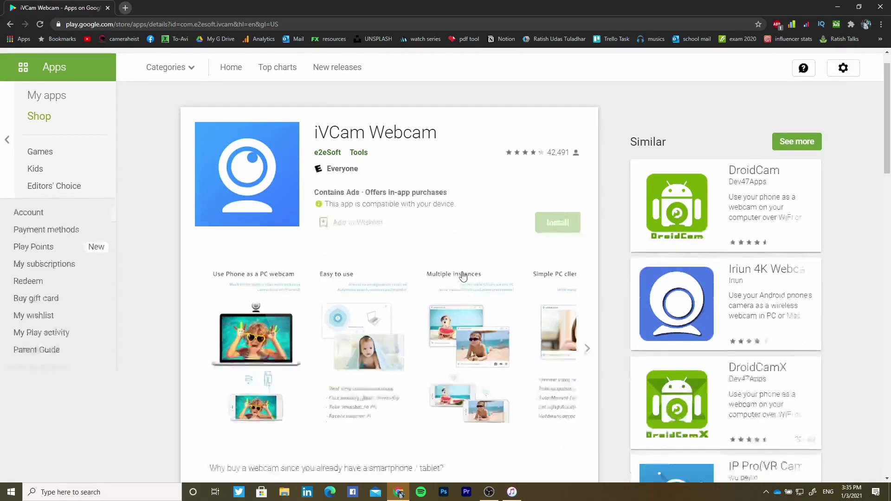
Download the 64-bit iVCam_x64_v6.1.7.exe from the e2esoft iVCam page and launch it.
{"action": "scroll", "coordinate": [464, 276], "scroll_direction": "up", "scroll_amount": 2}
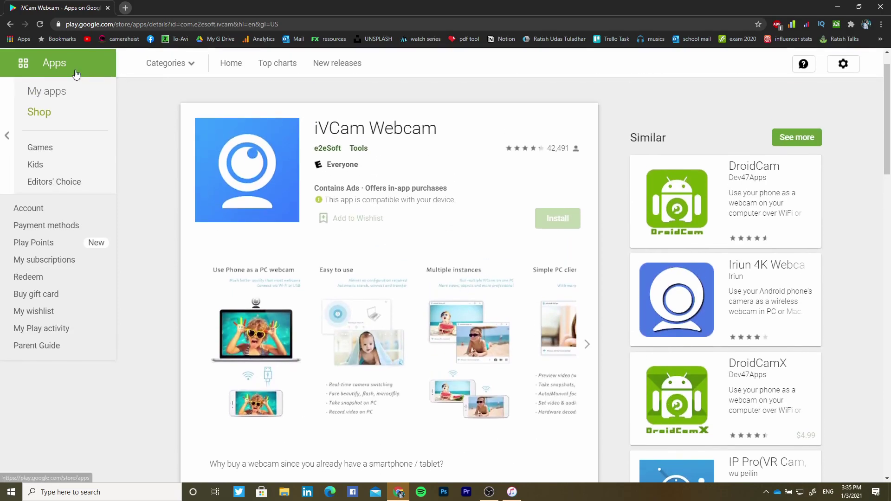
{"action": "left_click", "coordinate": [5, 26]}
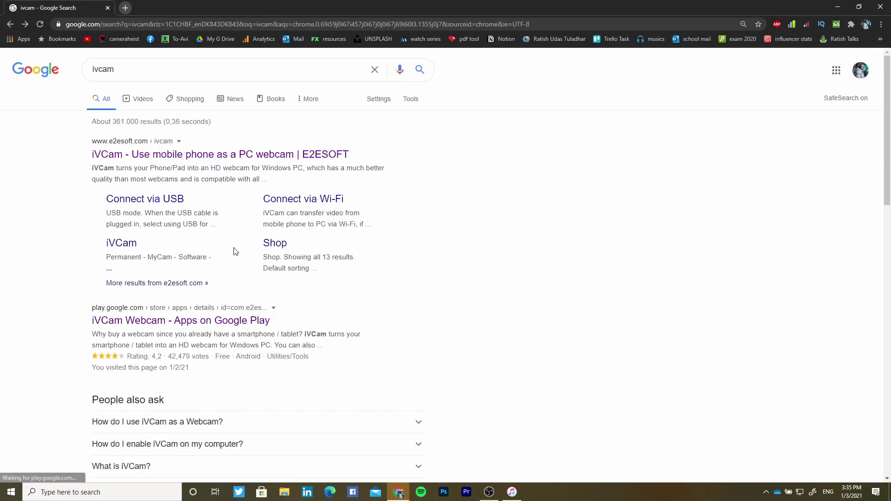
{"action": "left_click", "coordinate": [259, 156]}
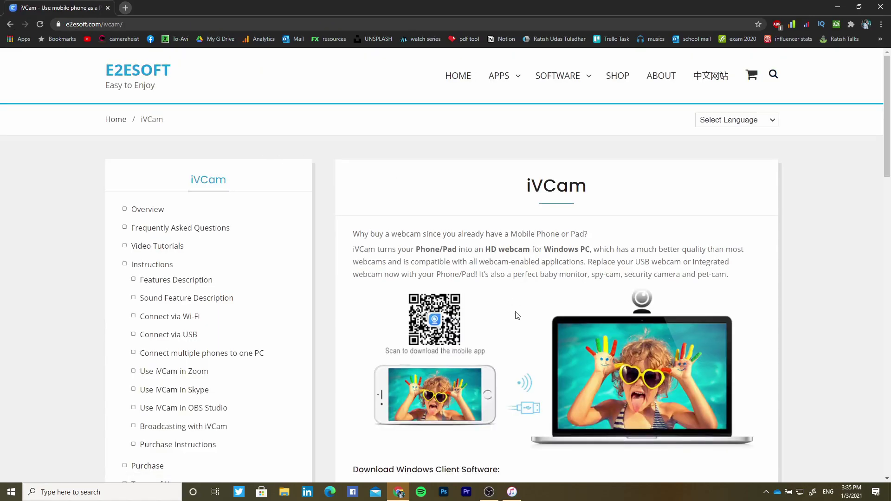
{"action": "scroll", "coordinate": [517, 315], "scroll_direction": "down", "scroll_amount": 6}
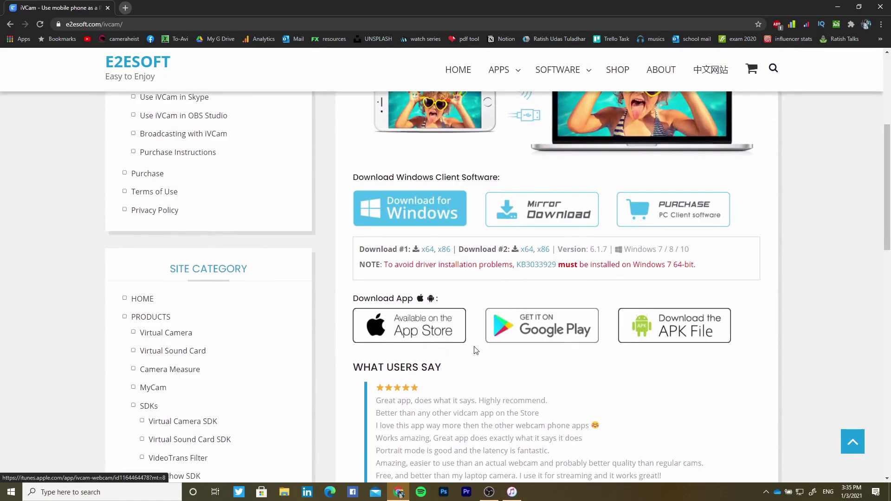
{"action": "left_click", "coordinate": [426, 208]}
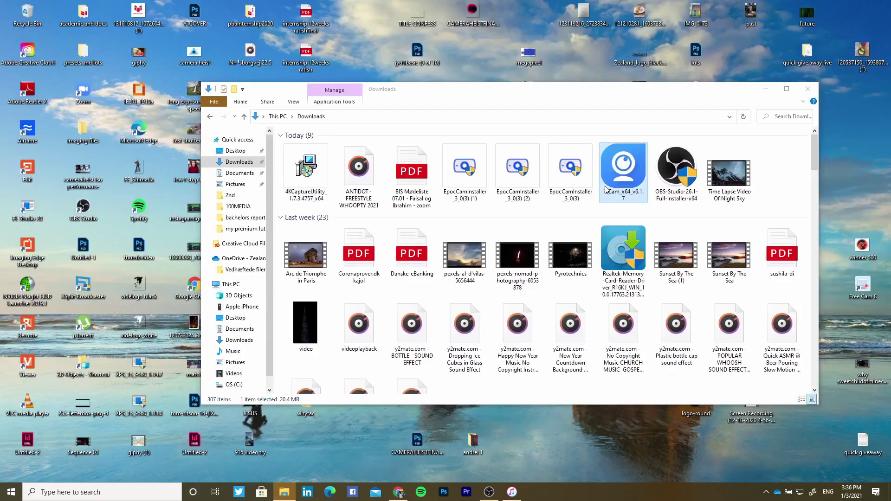
{"action": "left_click", "coordinate": [606, 188]}
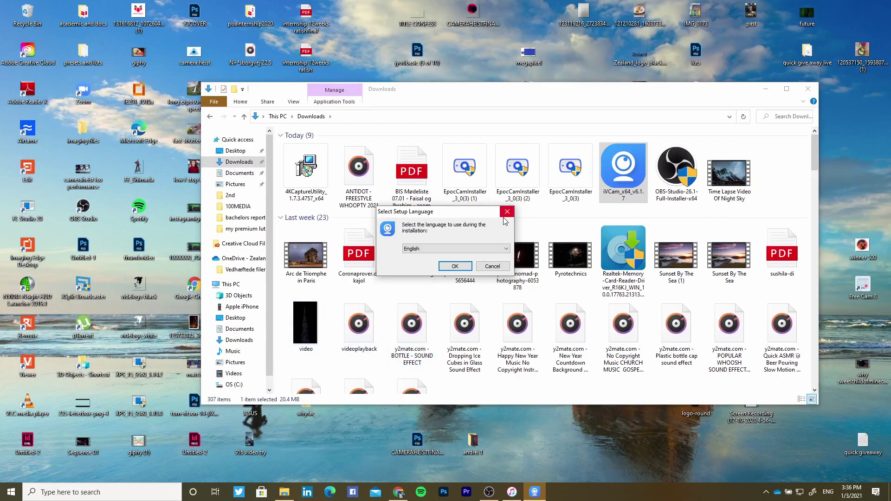
Install iVCam 6.1 in English with default folders and allow it on private networks.
{"action": "left_click", "coordinate": [455, 267]}
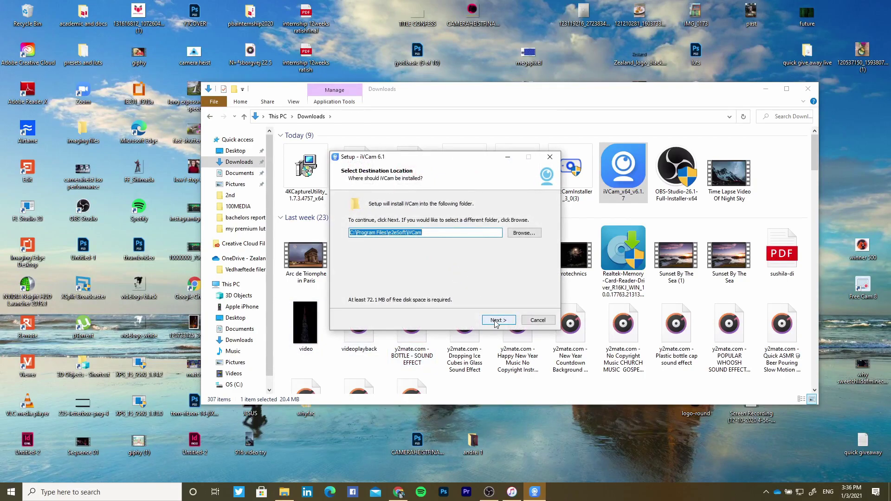
{"action": "left_click", "coordinate": [497, 321]}
{"action": "left_click", "coordinate": [497, 321]}
{"action": "left_click", "coordinate": [497, 320]}
{"action": "left_click", "coordinate": [497, 321]}
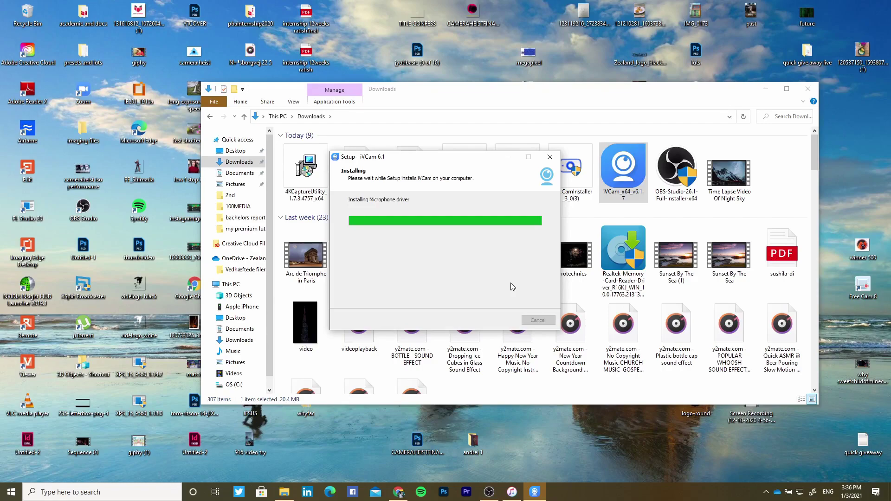
{"action": "left_click", "coordinate": [499, 321]}
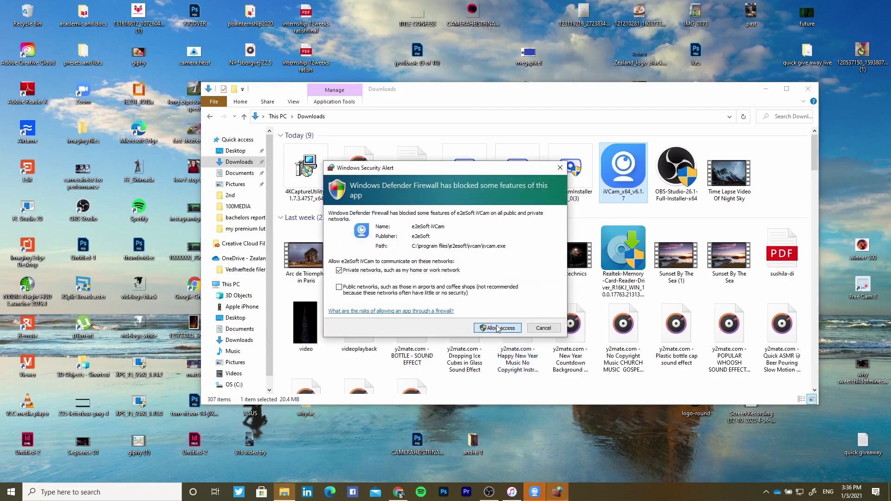
{"action": "left_click", "coordinate": [498, 328]}
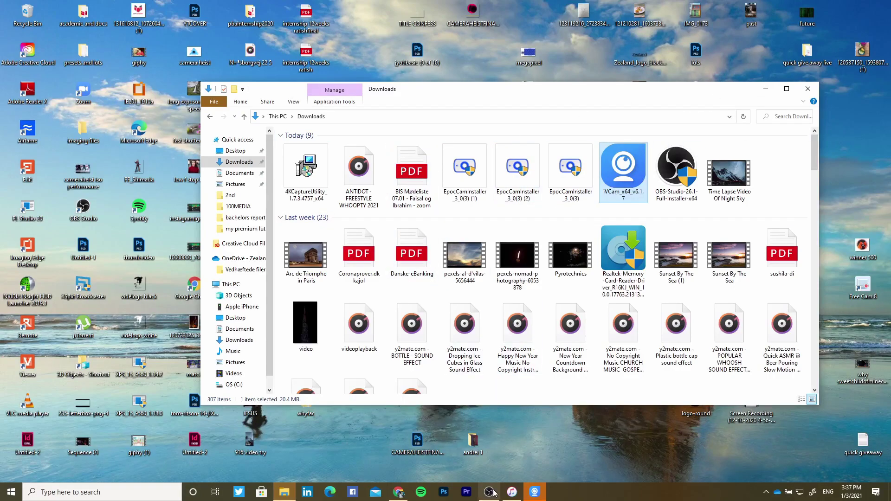
Check iVCam's live phone feed, then add an empty OBS scene named 'cam'.
{"action": "mouse_move", "coordinate": [490, 485]}
{"action": "left_click", "coordinate": [767, 91]}
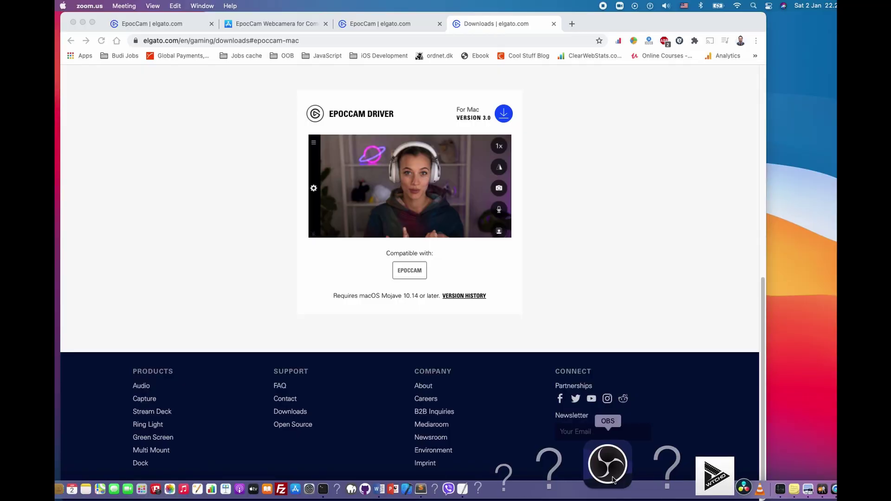
{"action": "left_click", "coordinate": [612, 478]}
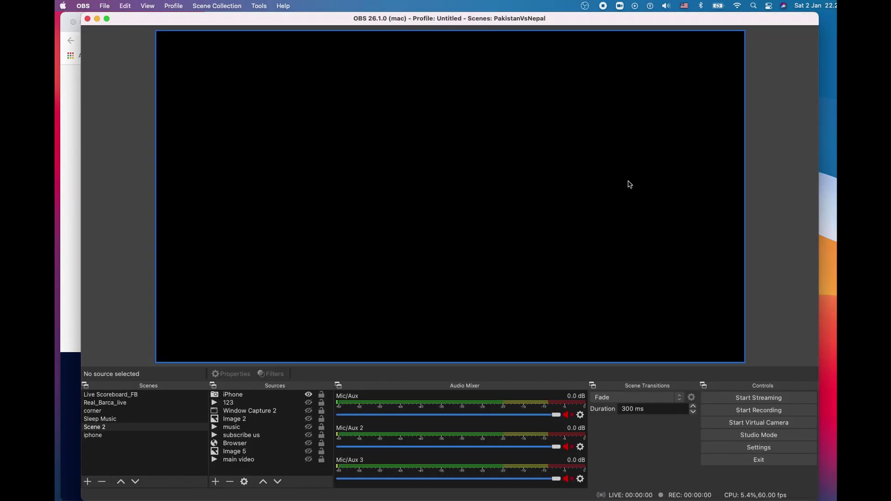
{"action": "left_click", "coordinate": [215, 481]}
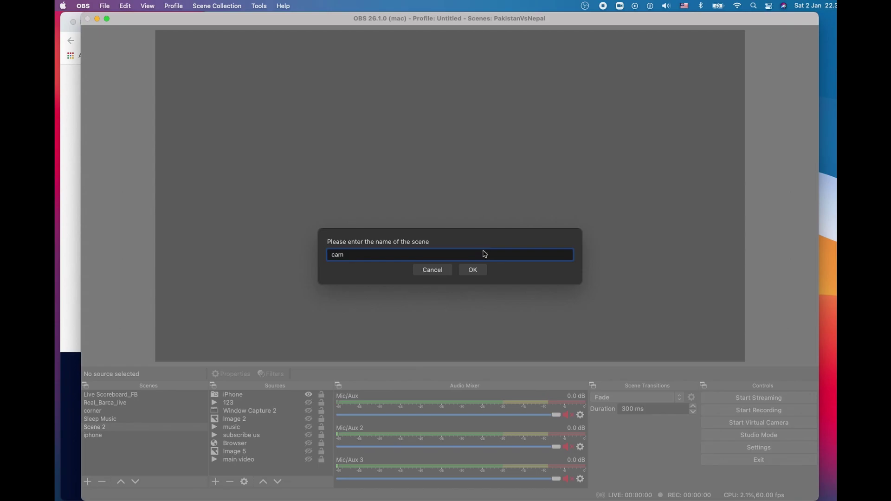
{"action": "key", "text": "Return"}
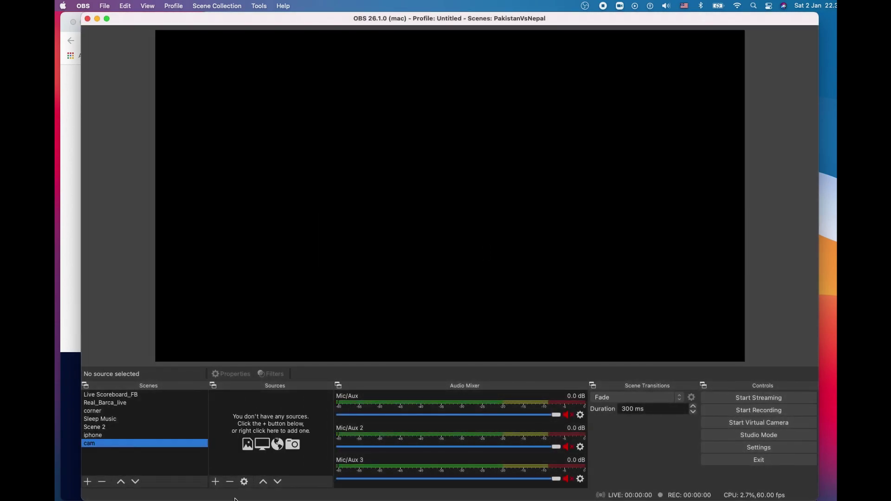
Add a Video Capture Device source named 'Video Capture Device - cam' to the cam scene.
{"action": "left_click", "coordinate": [216, 483]}
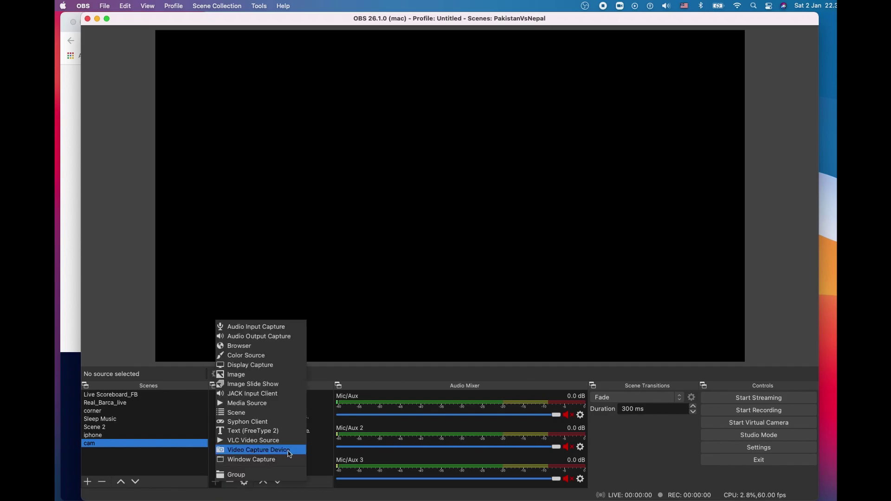
{"action": "left_click", "coordinate": [260, 450]}
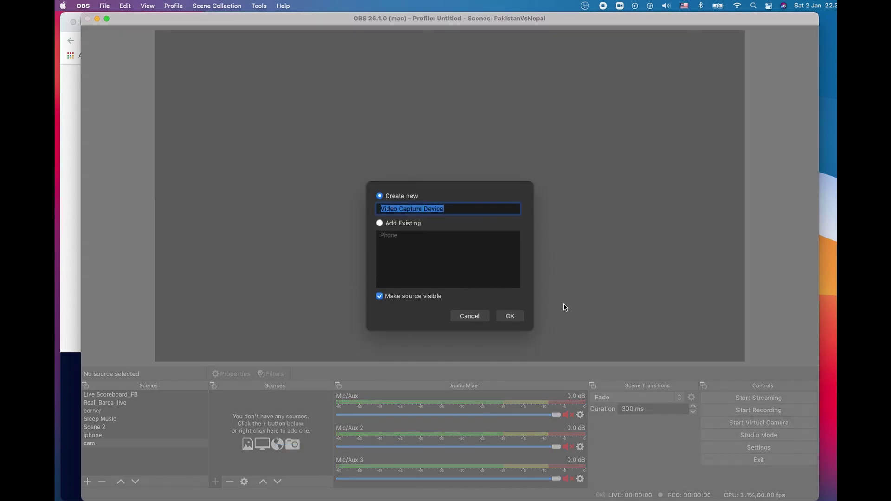
{"action": "key", "text": "Right"}
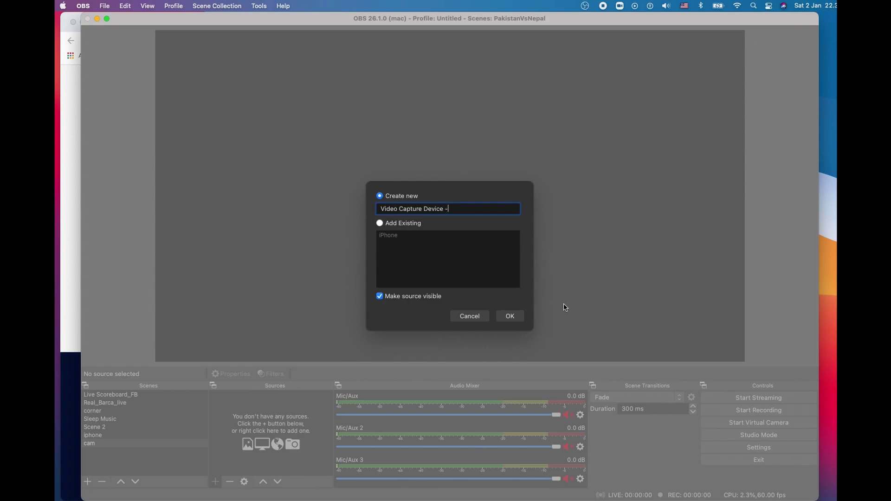
{"action": "type", "text": "- cam"}
{"action": "key", "text": "Return"}
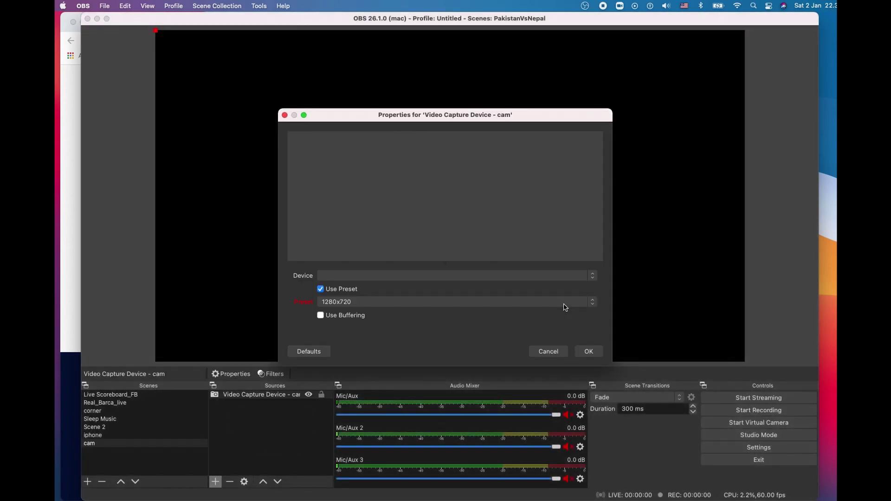
Set the capture device to FaceTime HD Camera and reopen the device list.
{"action": "left_click", "coordinate": [554, 276]}
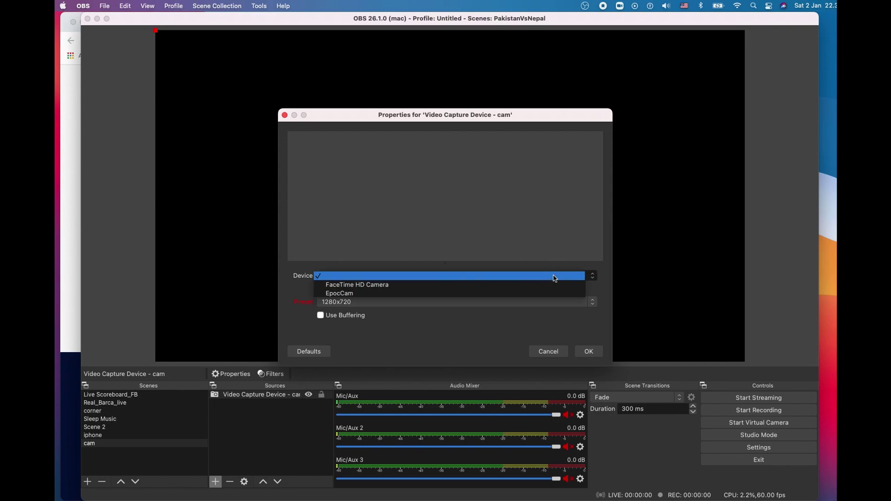
{"action": "left_click", "coordinate": [534, 286]}
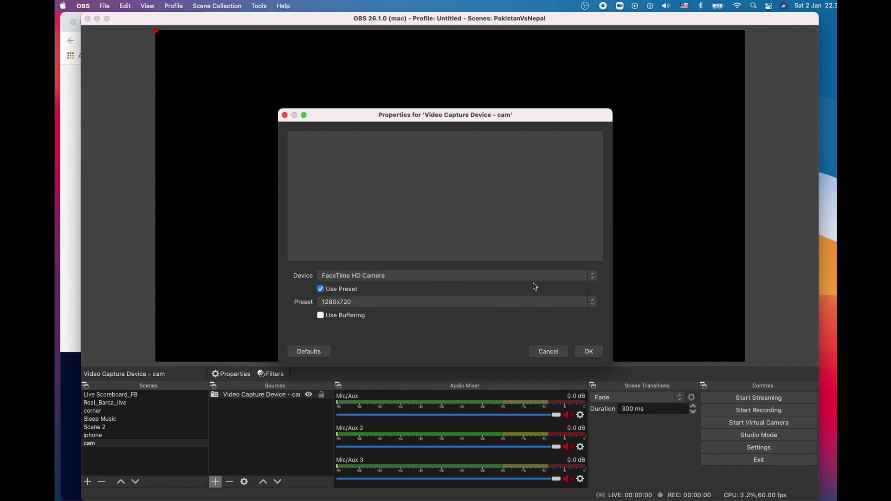
{"action": "left_click", "coordinate": [537, 276]}
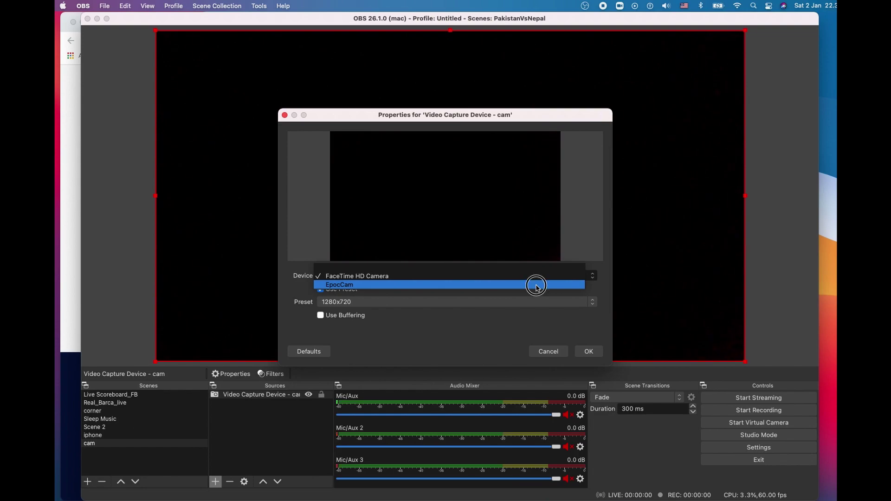
Switch the source to EpocCam, try 320x240, settle on the 1280x720 preset, and apply.
{"action": "left_click", "coordinate": [537, 285]}
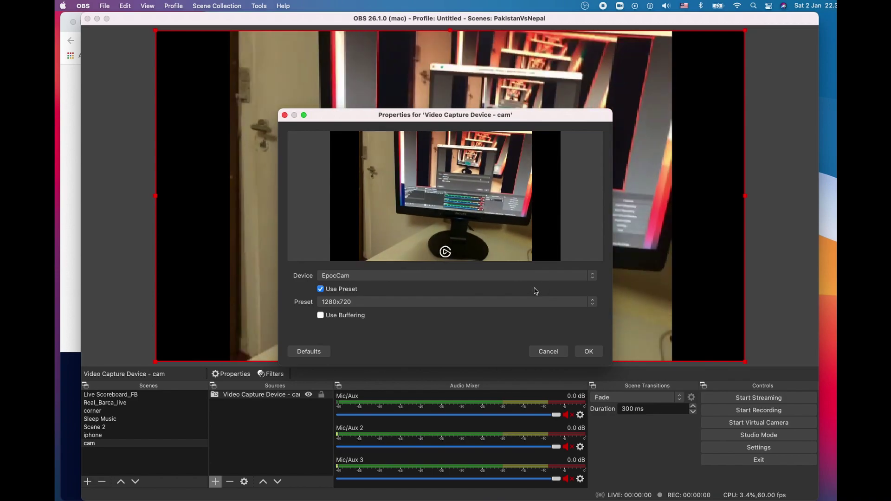
{"action": "left_click", "coordinate": [488, 303]}
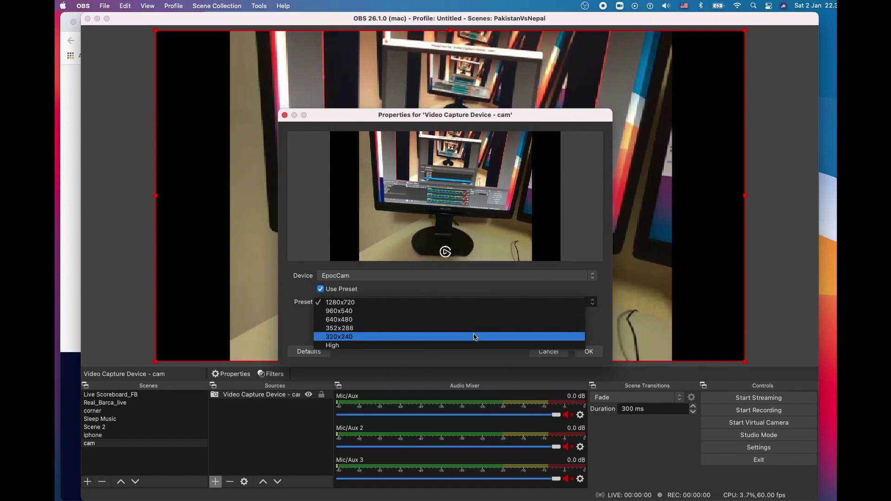
{"action": "left_click", "coordinate": [475, 337]}
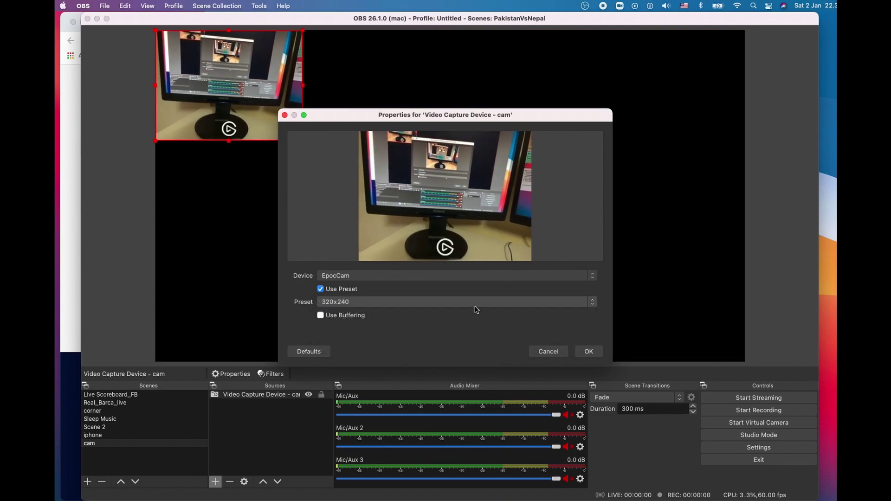
{"action": "left_click", "coordinate": [474, 304]}
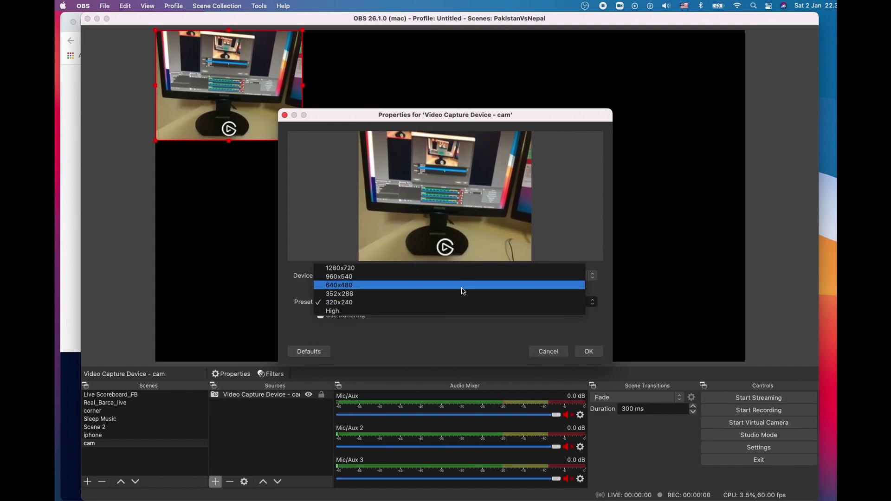
{"action": "left_click", "coordinate": [454, 269]}
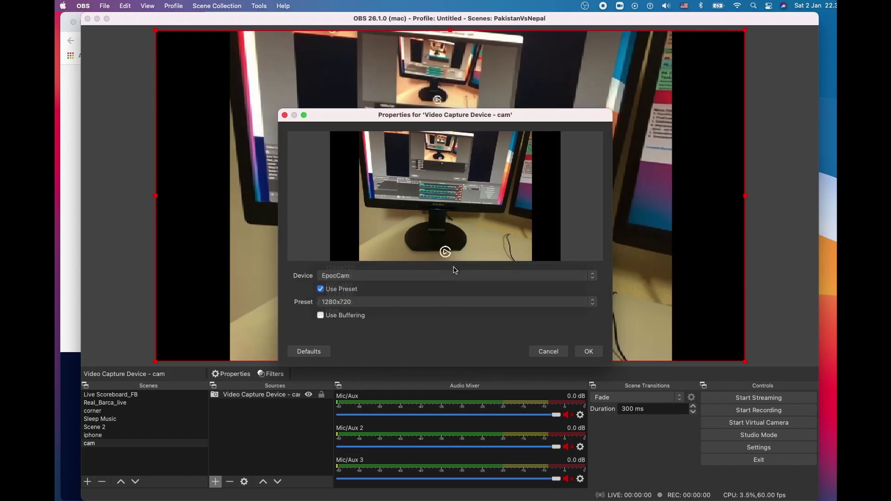
{"action": "left_click", "coordinate": [588, 352]}
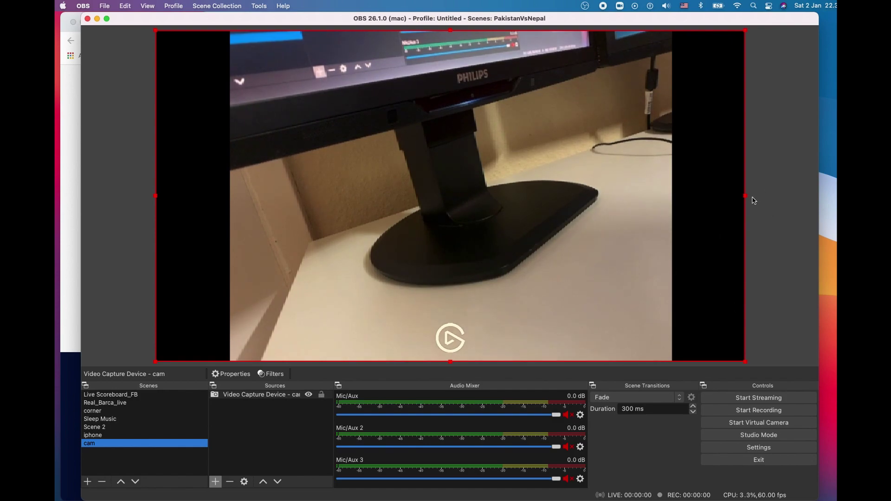
Crop the camera feed on right, bottom, left and top, then move it top-left.
{"action": "left_click_drag", "start_coordinate": [745, 195], "coordinate": [462, 195]}
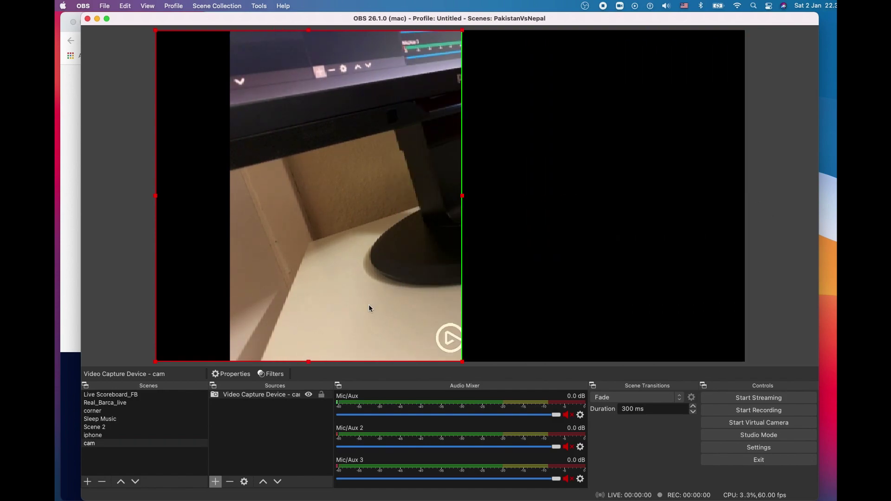
{"action": "left_click_drag", "start_coordinate": [308, 363], "coordinate": [312, 264]}
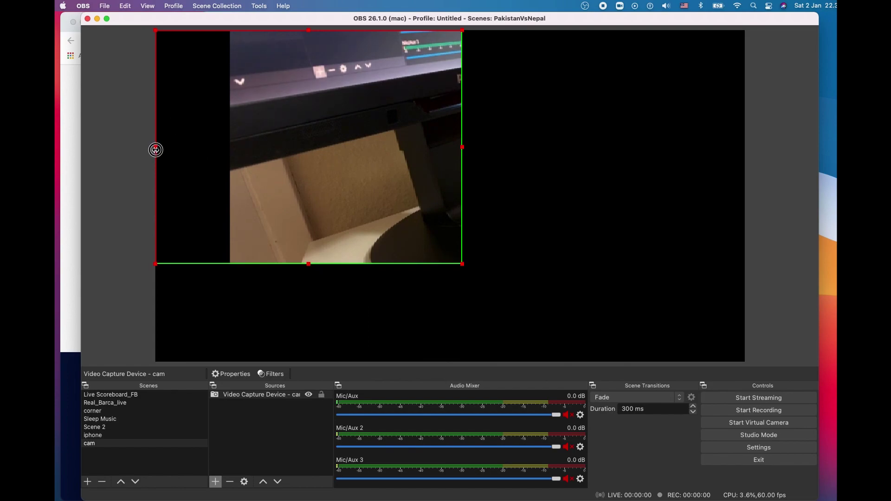
{"action": "left_click_drag", "start_coordinate": [156, 150], "coordinate": [213, 149]}
{"action": "left_click_drag", "start_coordinate": [214, 30], "coordinate": [265, 73]}
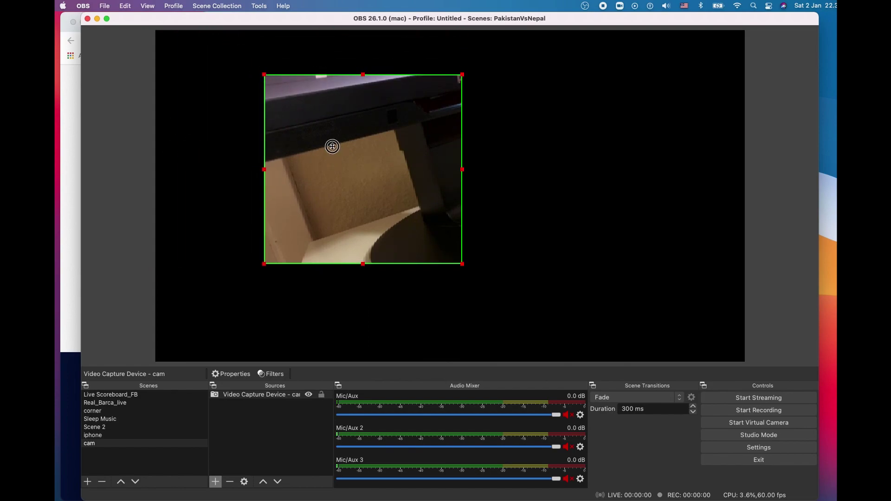
{"action": "left_click_drag", "start_coordinate": [330, 145], "coordinate": [226, 105]}
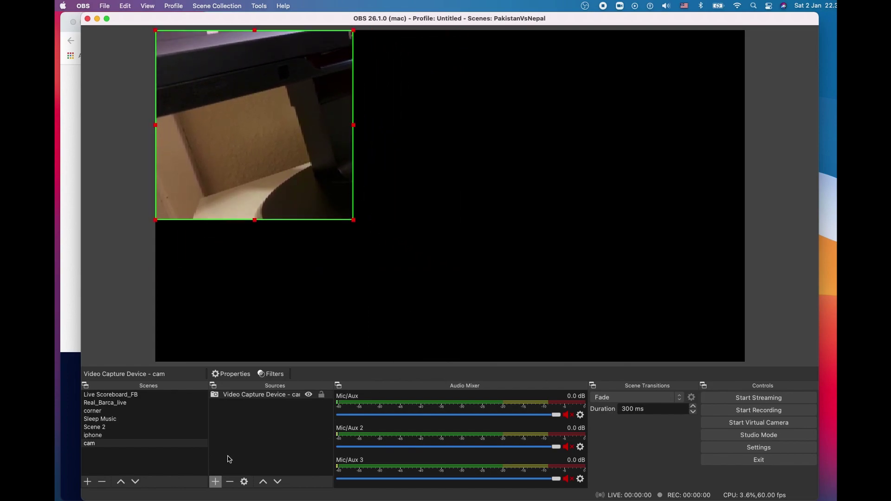
Add a new VLC Video Source to the cam scene.
{"action": "left_click", "coordinate": [215, 481]}
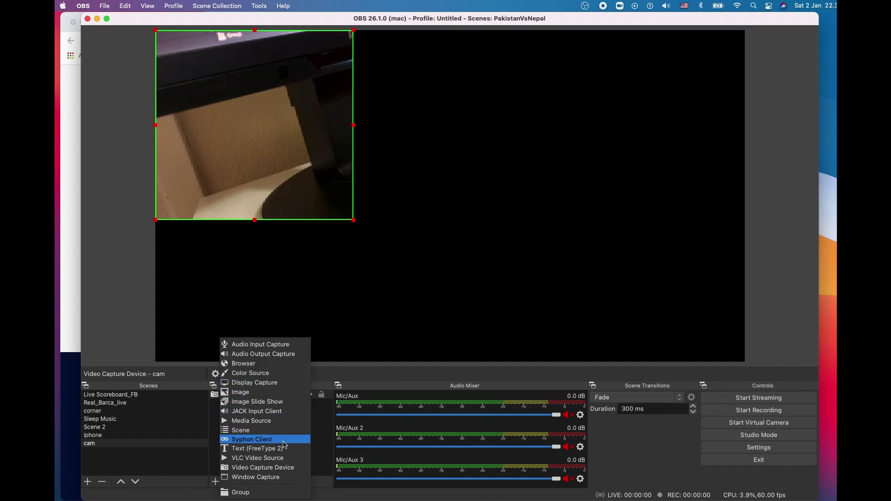
{"action": "left_click", "coordinate": [278, 458]}
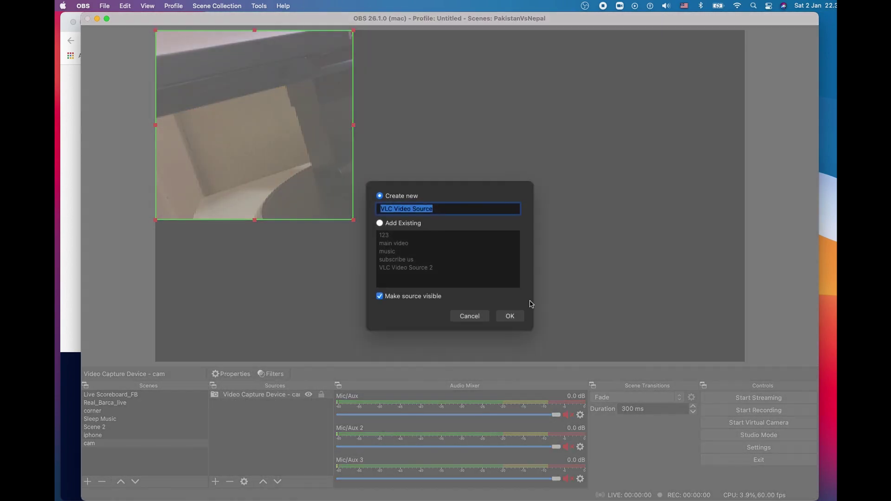
{"action": "left_click", "coordinate": [512, 316]}
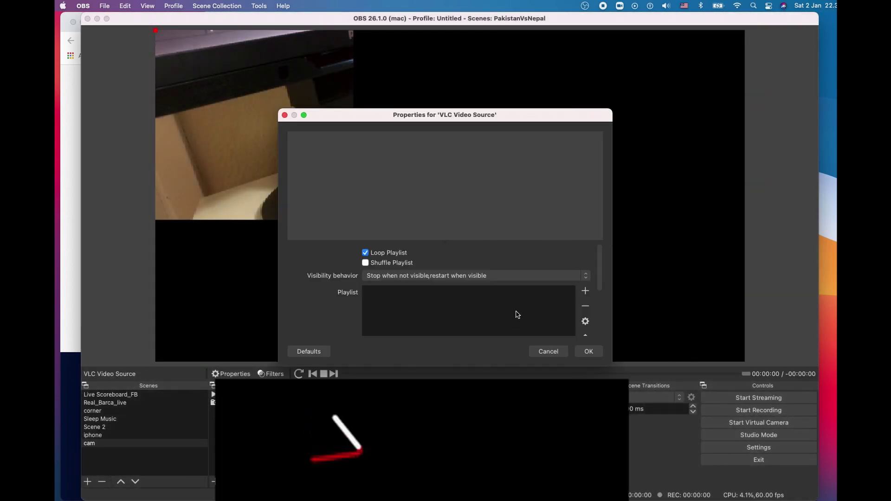
Browse the Desktop for a playlist file, then cancel, leaving the playlist empty.
{"action": "left_click", "coordinate": [584, 291]}
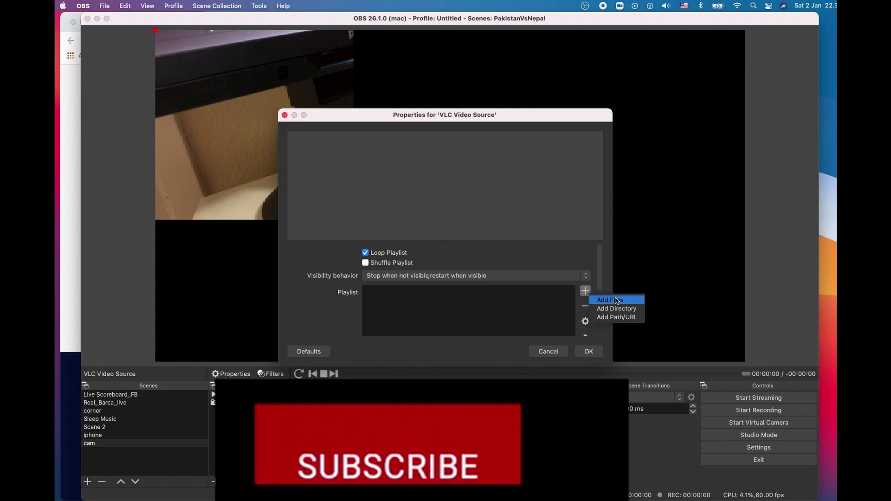
{"action": "left_click", "coordinate": [617, 301]}
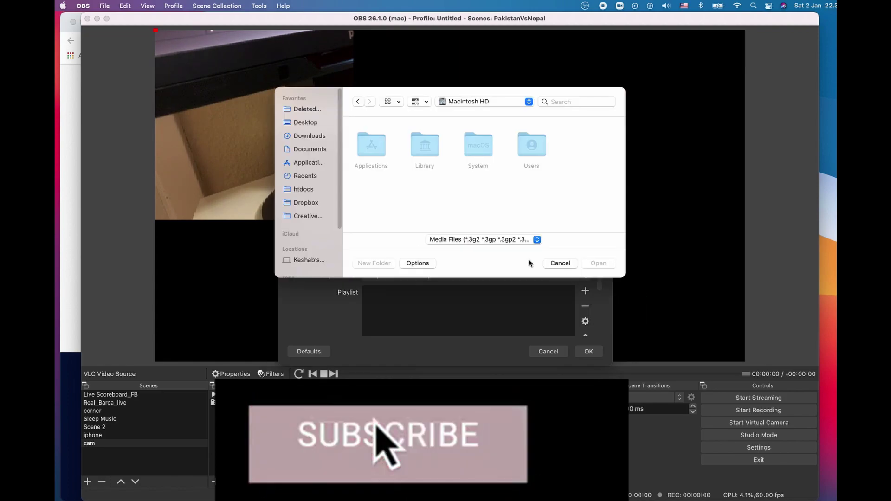
{"action": "left_click", "coordinate": [308, 123]}
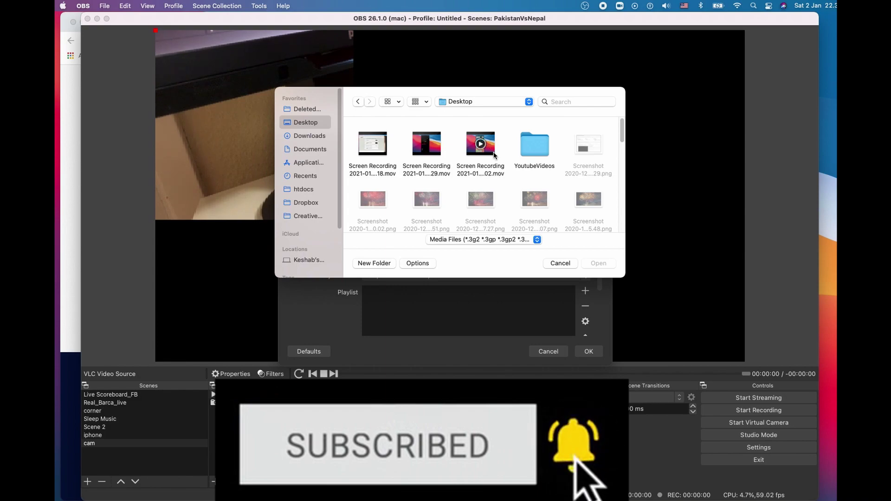
{"action": "left_click", "coordinate": [562, 263]}
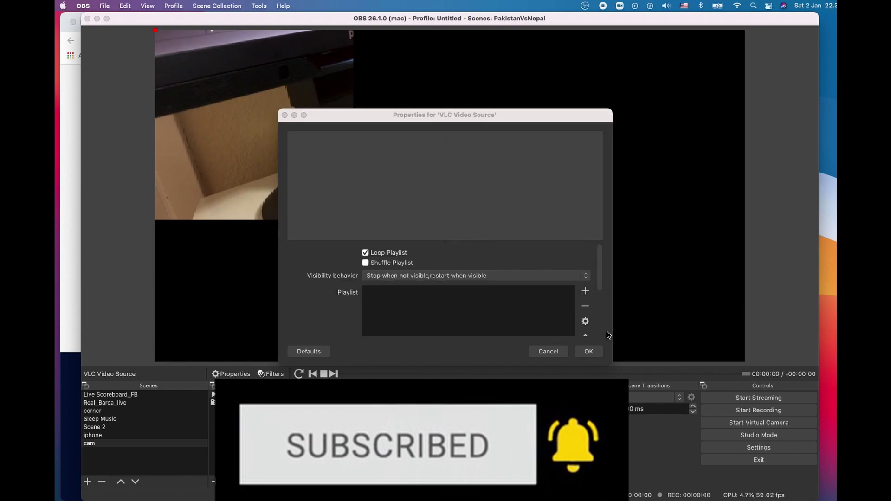